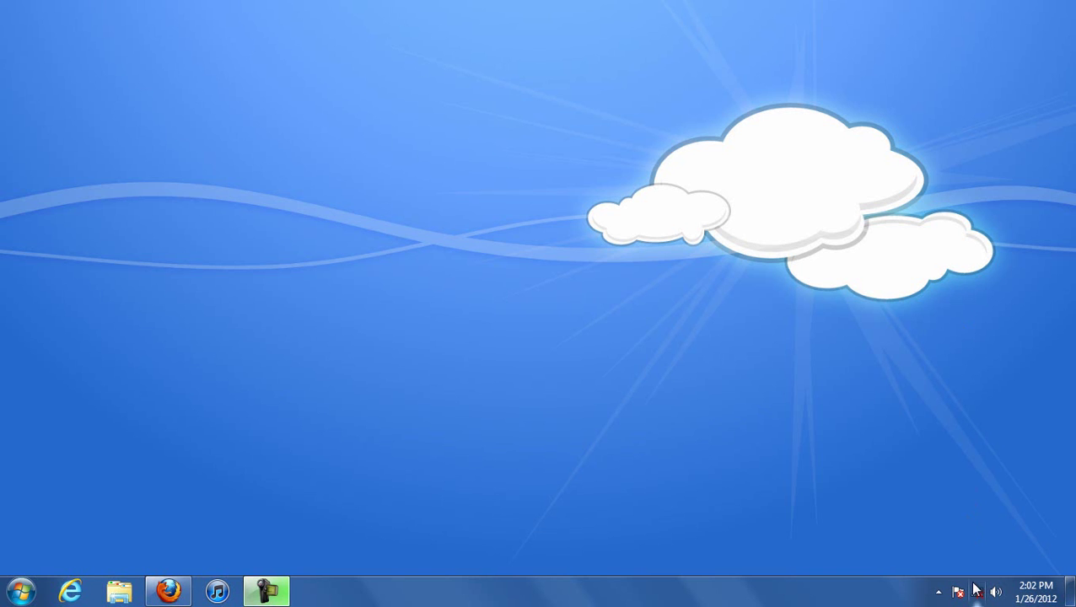
- Show the wireless network list from the tray, confirming the current connection has internet access
mouse_move(978, 593)
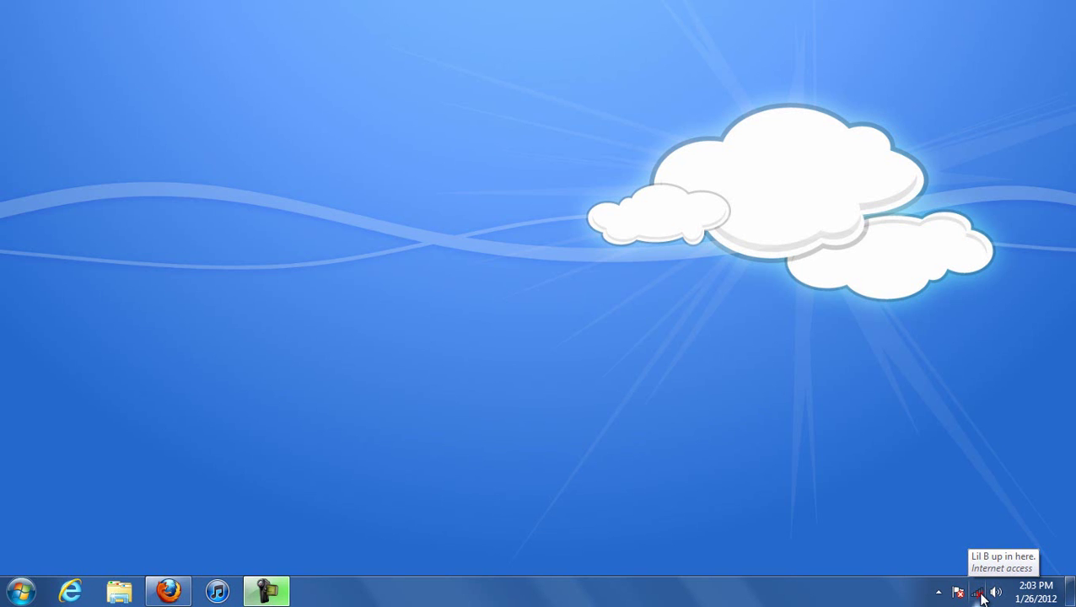
left_click(978, 593)
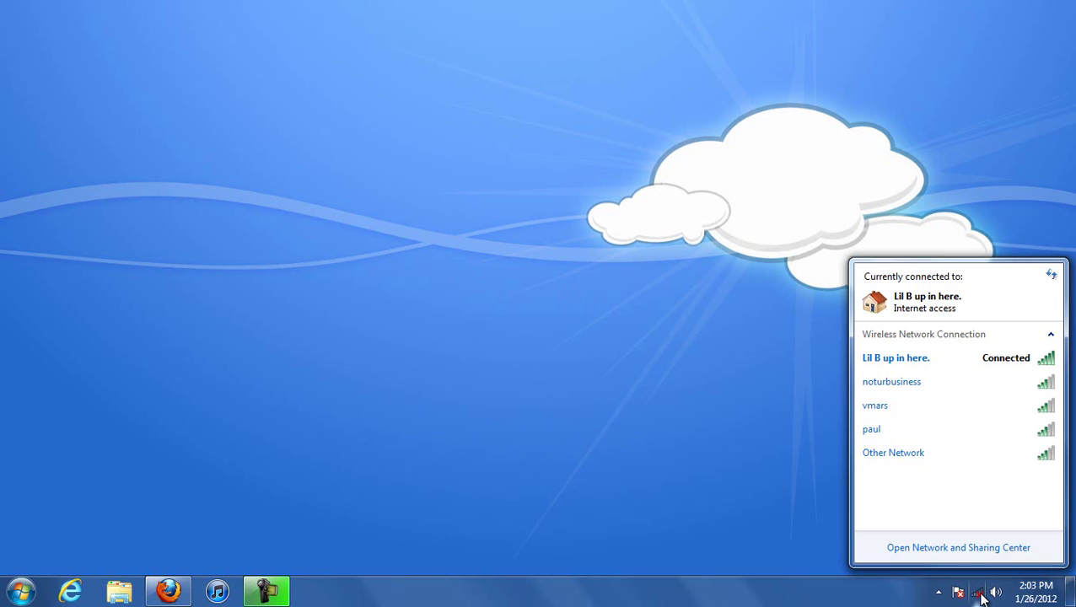
mouse_move(914, 373)
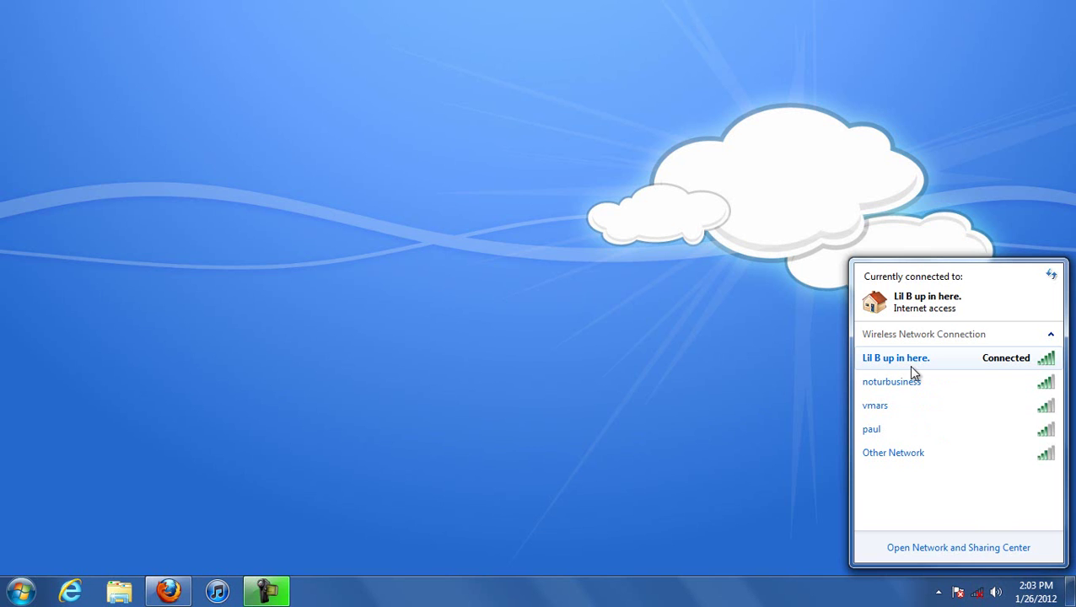
left_click(706, 513)
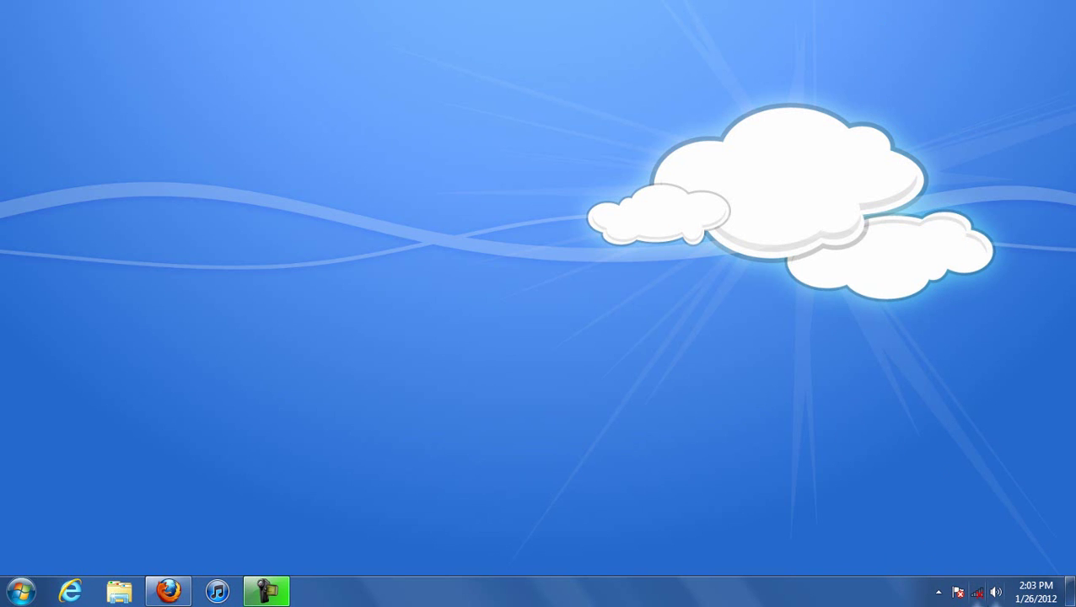
mouse_move(983, 599)
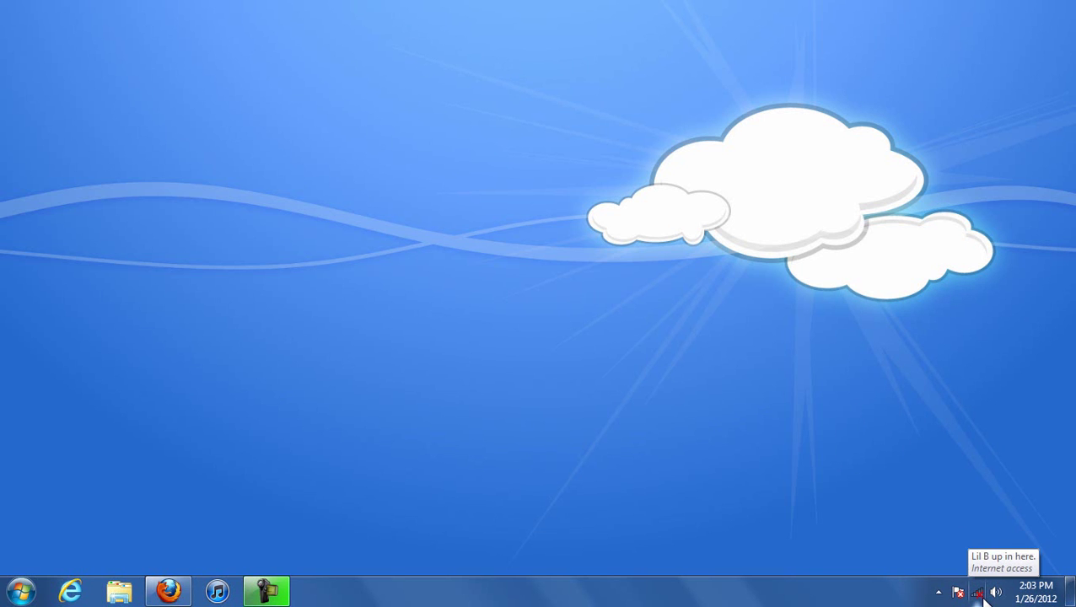
left_click(978, 593)
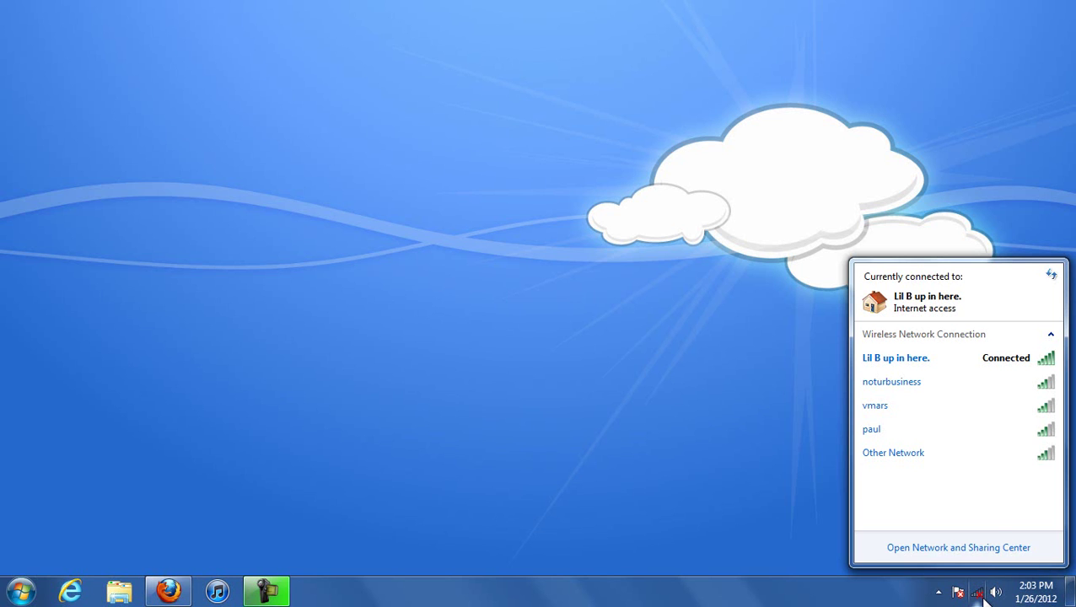
- Go from Network and Sharing Center to the Network Connections adapter list
left_click(934, 549)
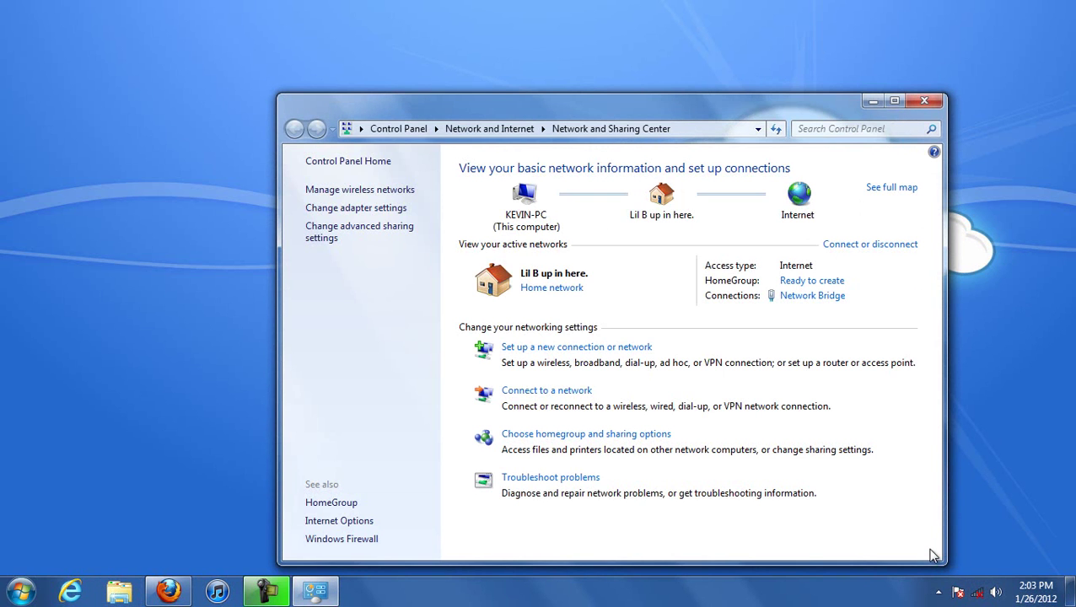
left_click(372, 212)
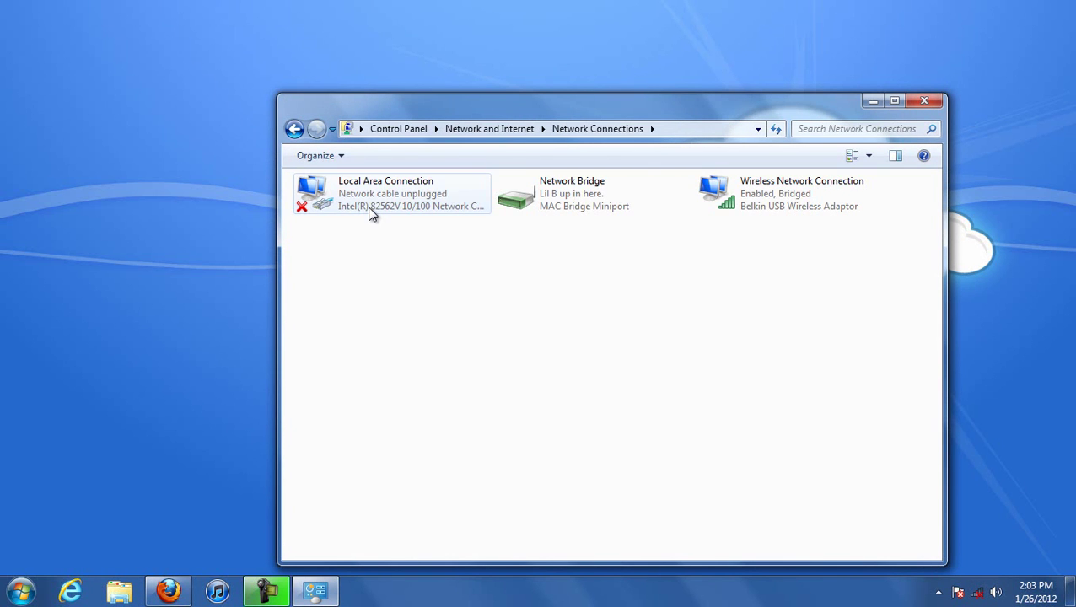
left_click_drag(685, 101, 695, 95)
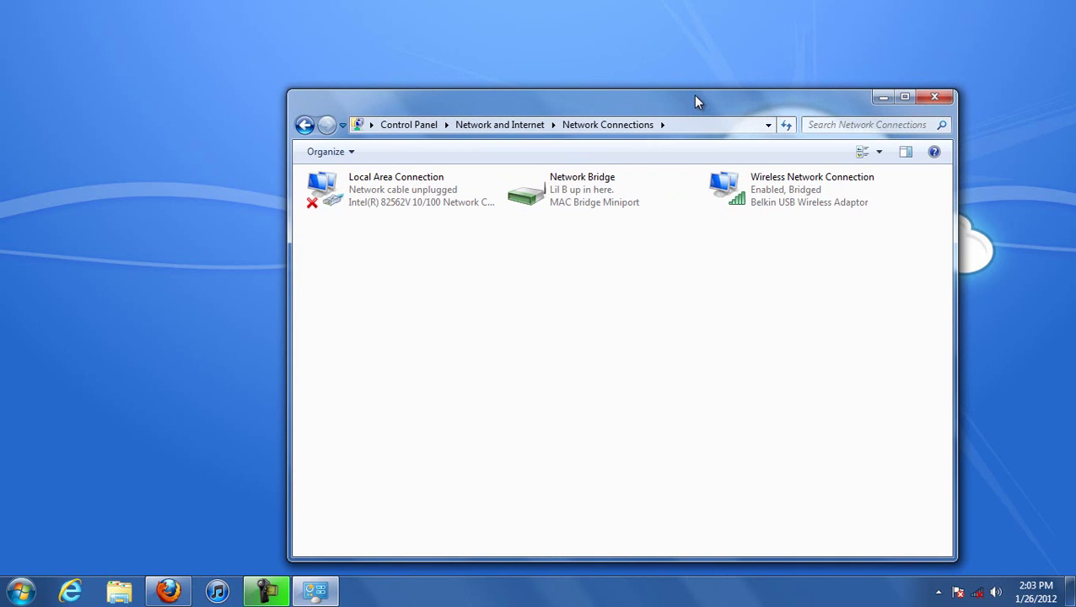
- Delete the existing Network Bridge, then select Local Area Connection
right_click(553, 186)
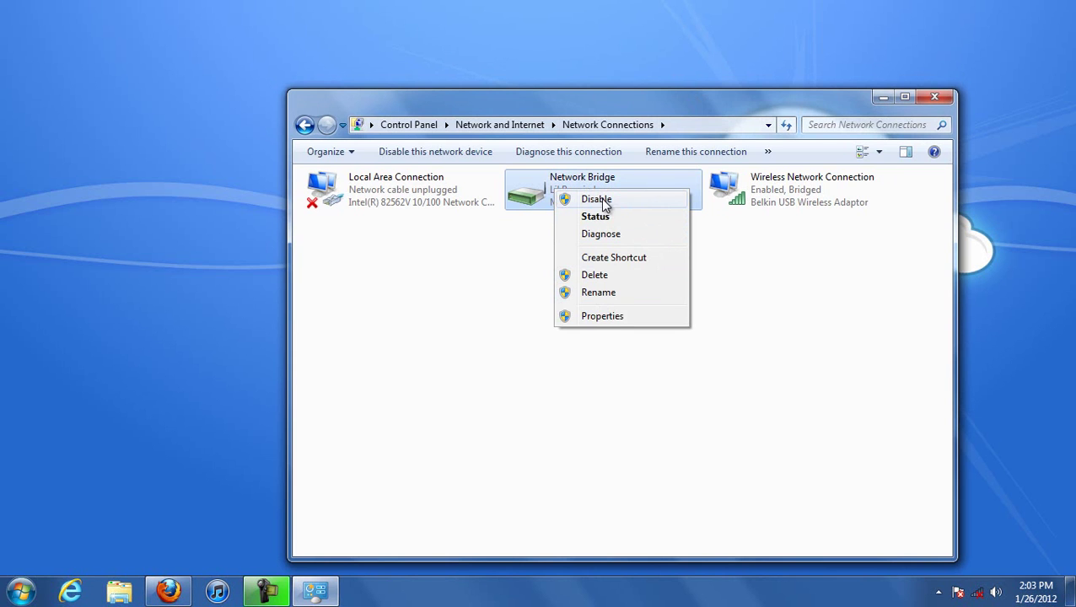
left_click(613, 279)
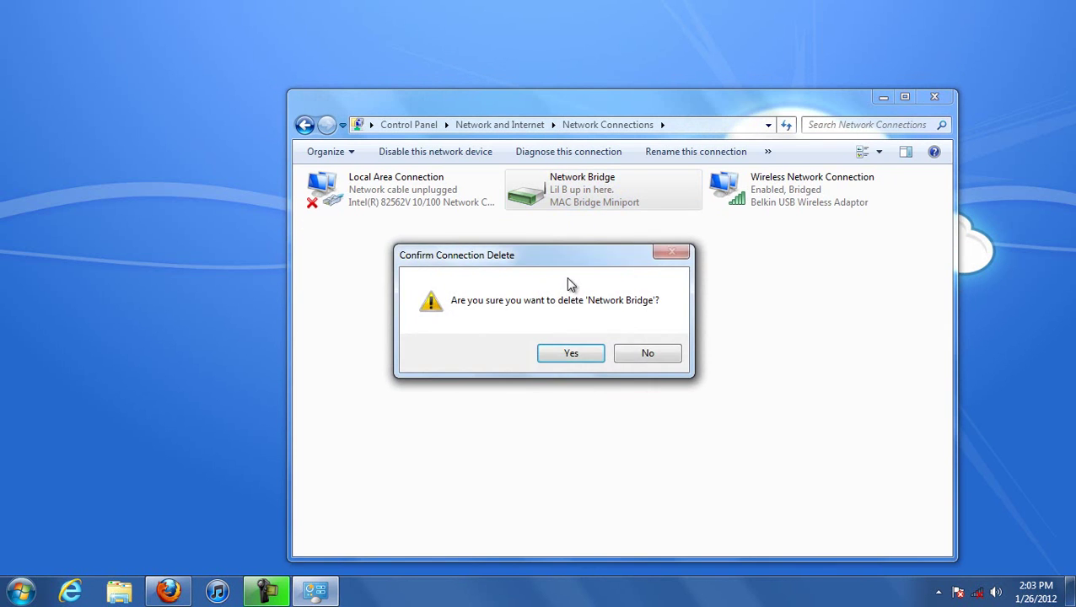
left_click(577, 355)
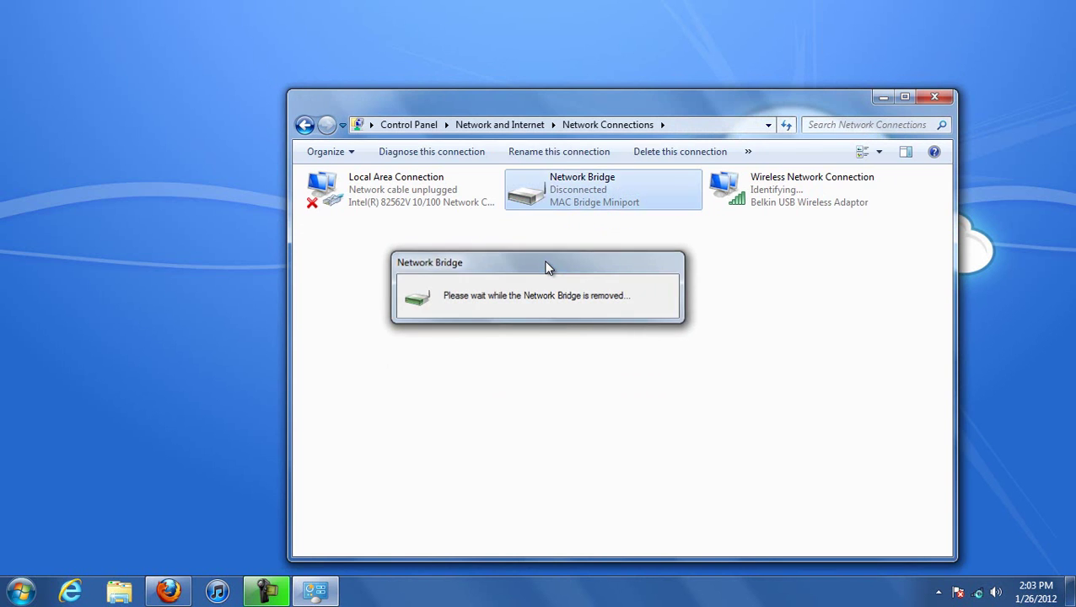
left_click(435, 200)
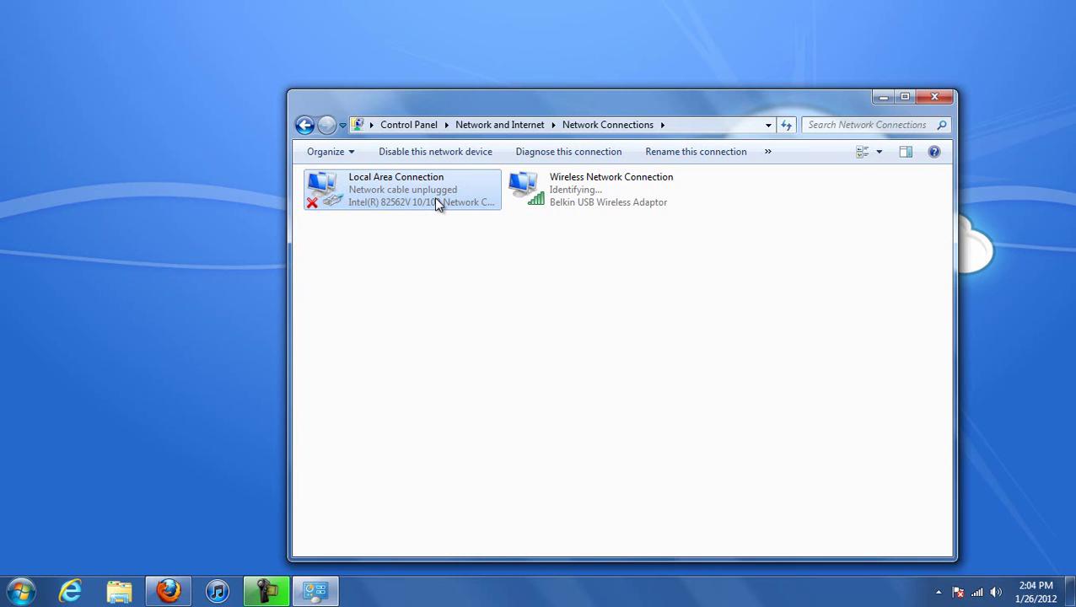
- Enable 'Allow other network users to connect' on the Wireless Network Connection's Sharing tab
right_click(580, 211)
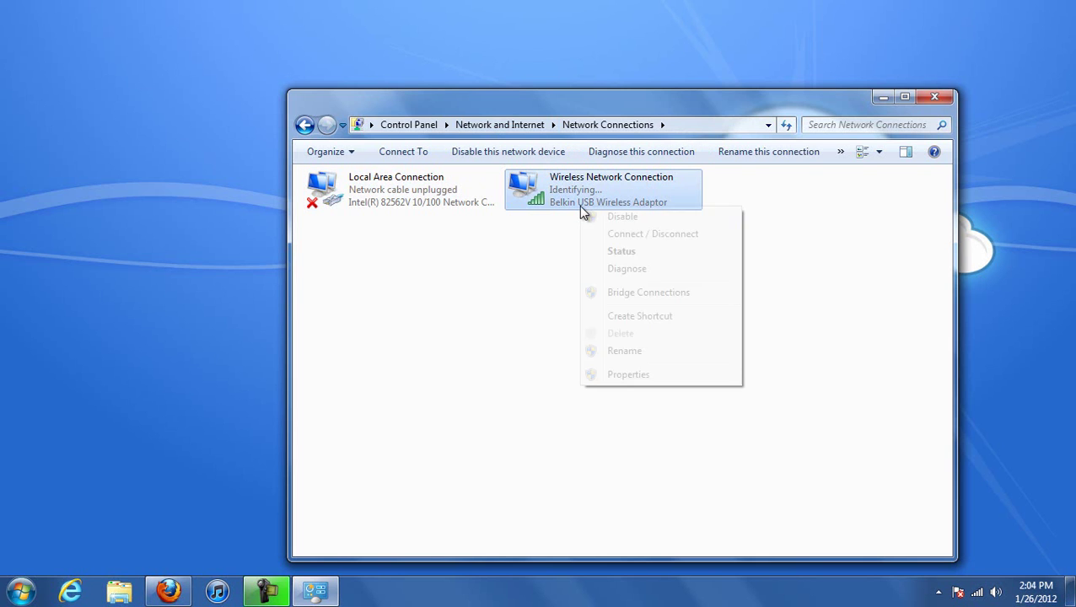
left_click(627, 376)
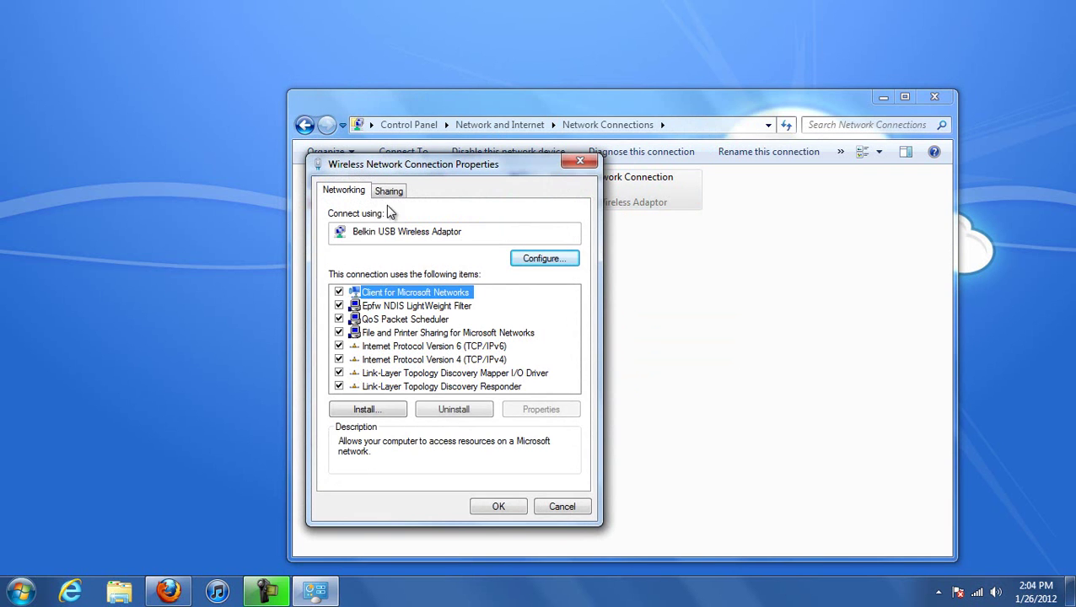
left_click(389, 191)
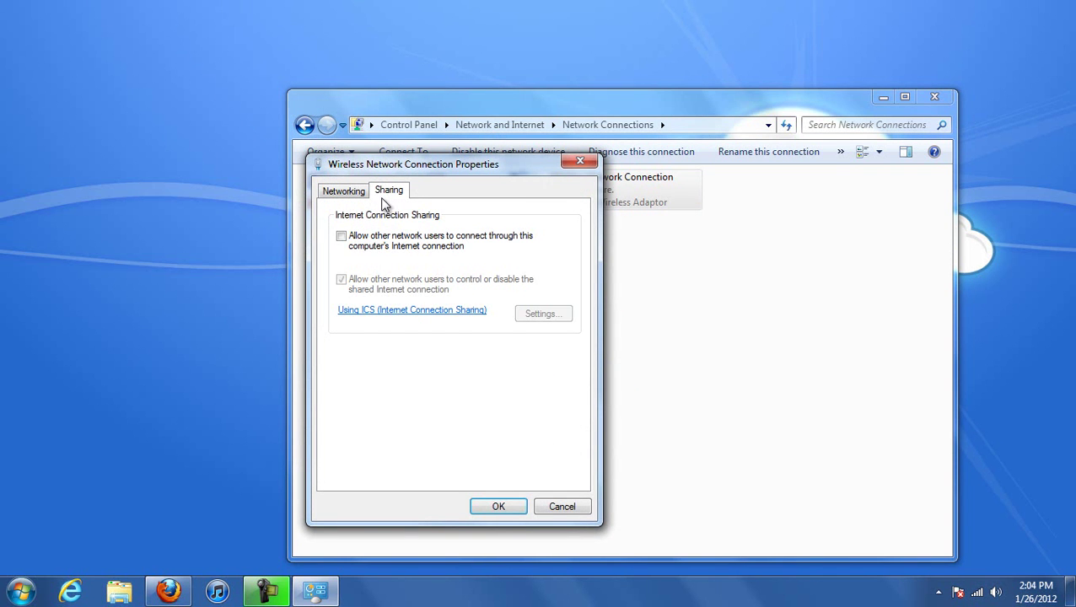
left_click(342, 237)
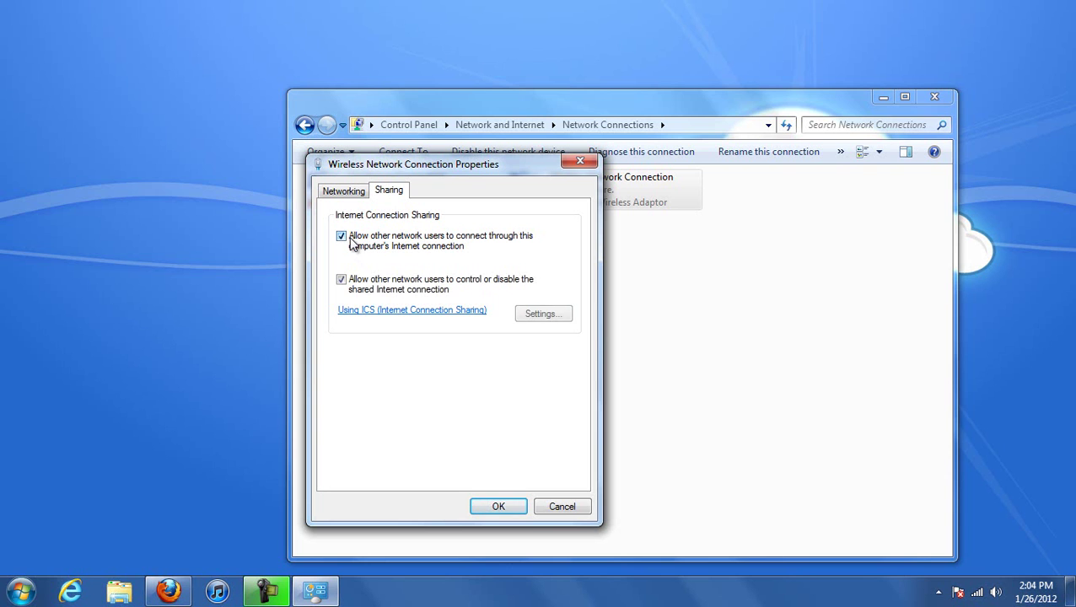
left_click(341, 237)
left_click(341, 237)
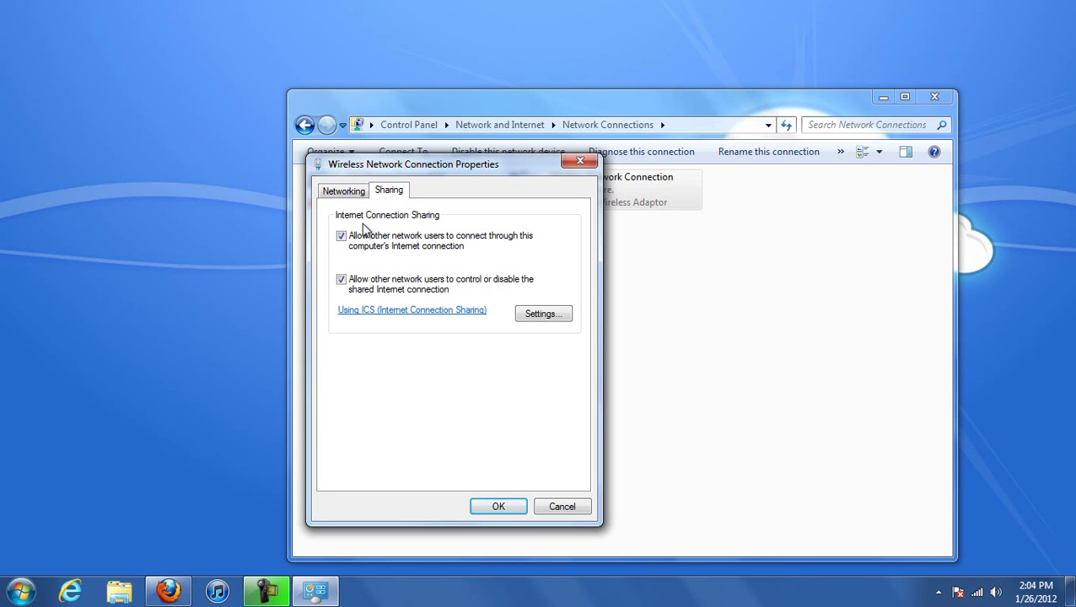
left_click(342, 237)
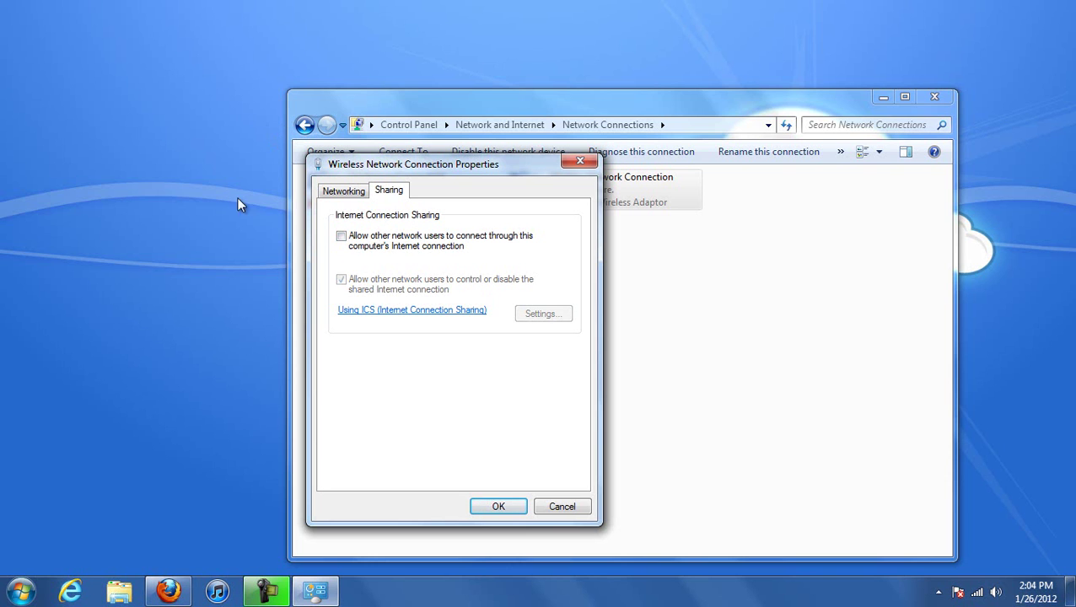
left_click(342, 236)
left_click(509, 506)
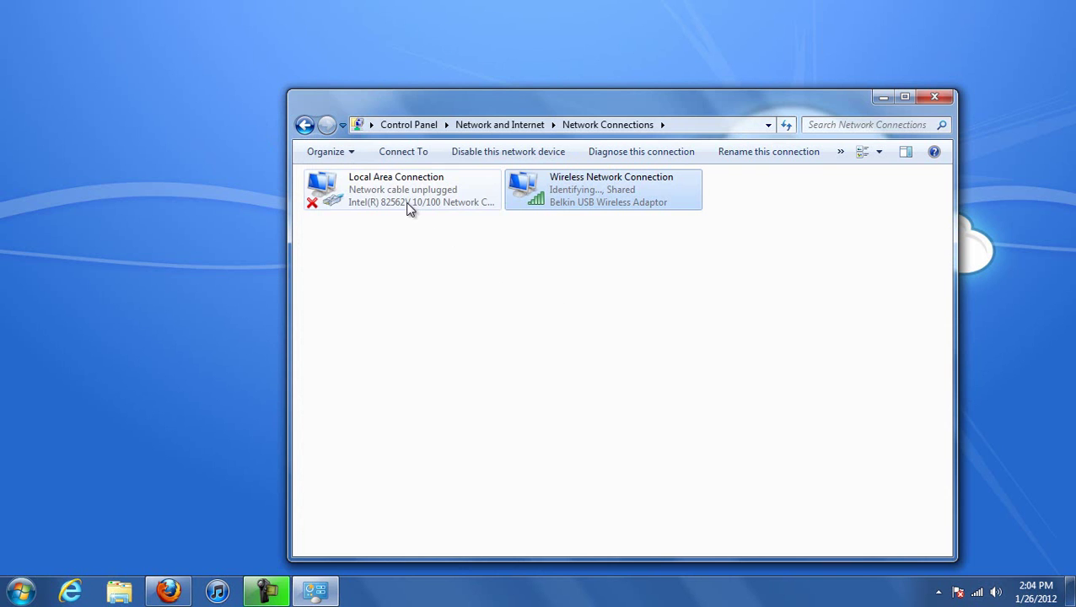
- Attempt to bridge Local Area and Wireless connections, then dismiss the Internet Connection Sharing warning
right_click(502, 199)
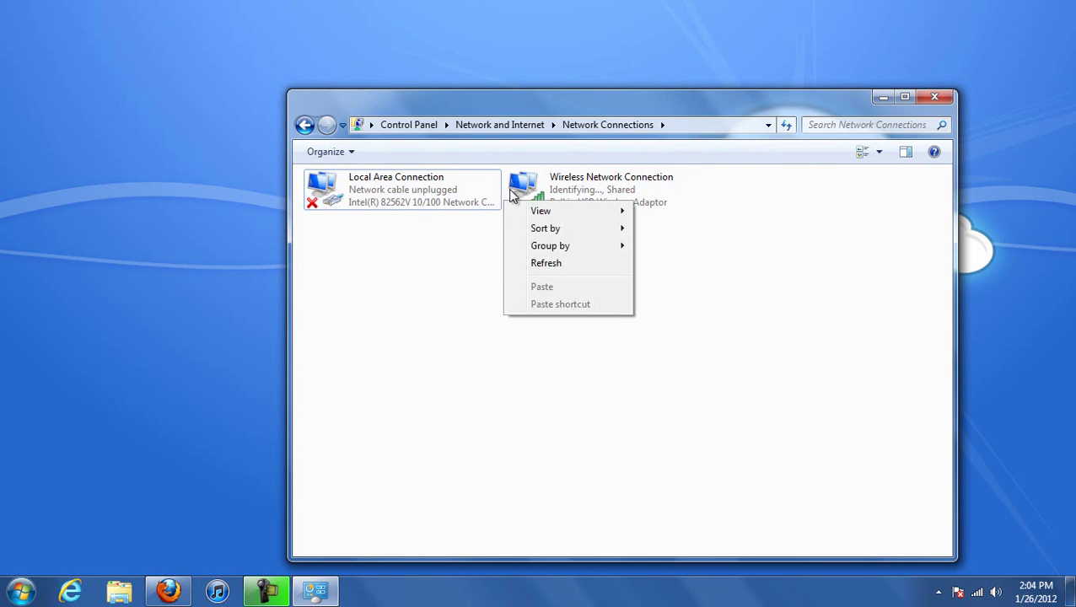
left_click(450, 187)
right_click(590, 189)
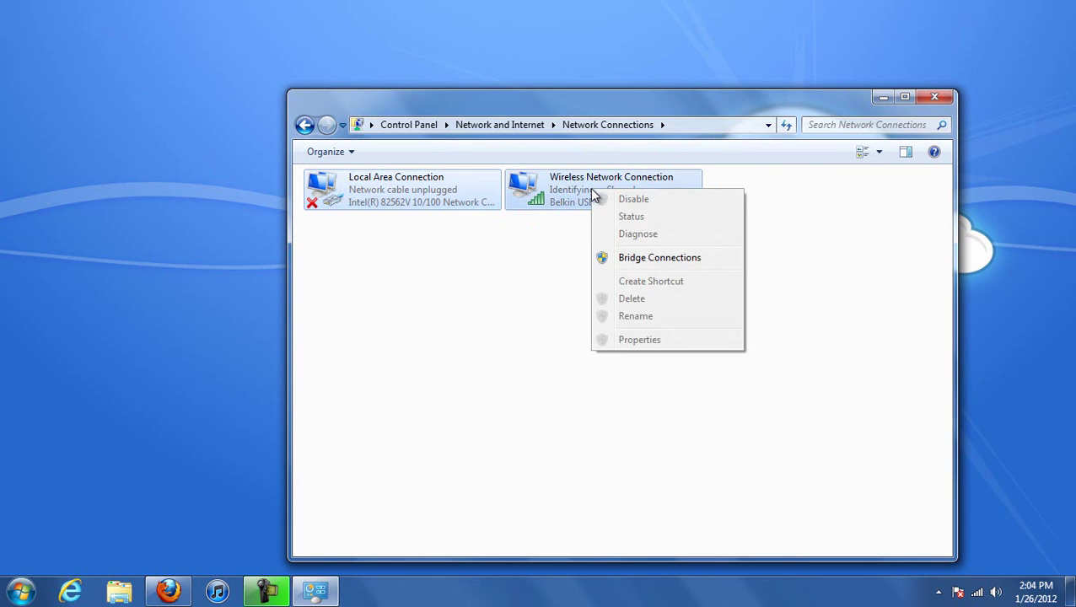
left_click(621, 257)
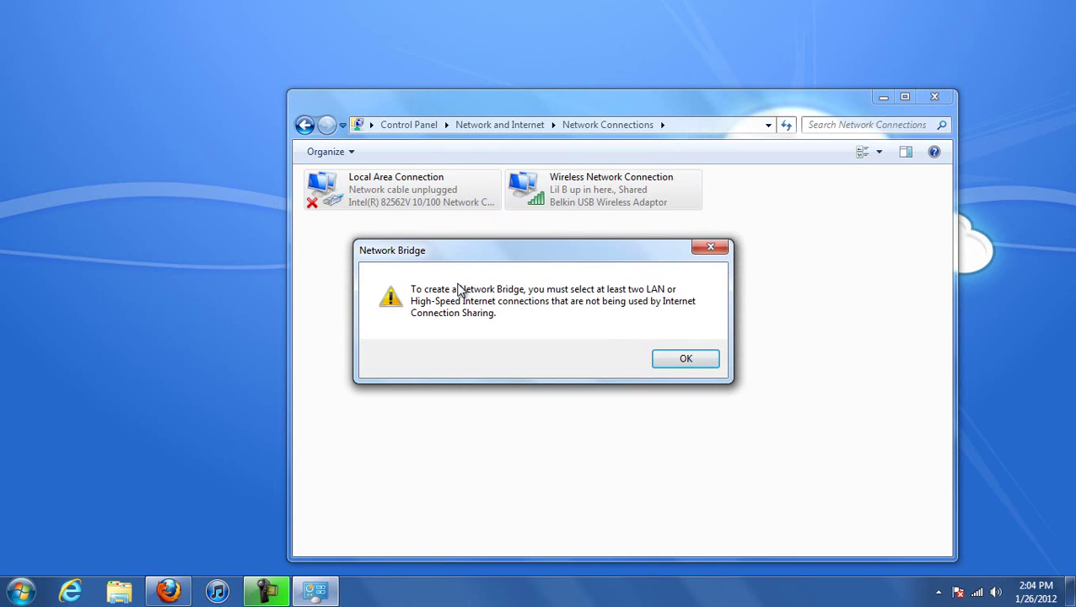
left_click(684, 360)
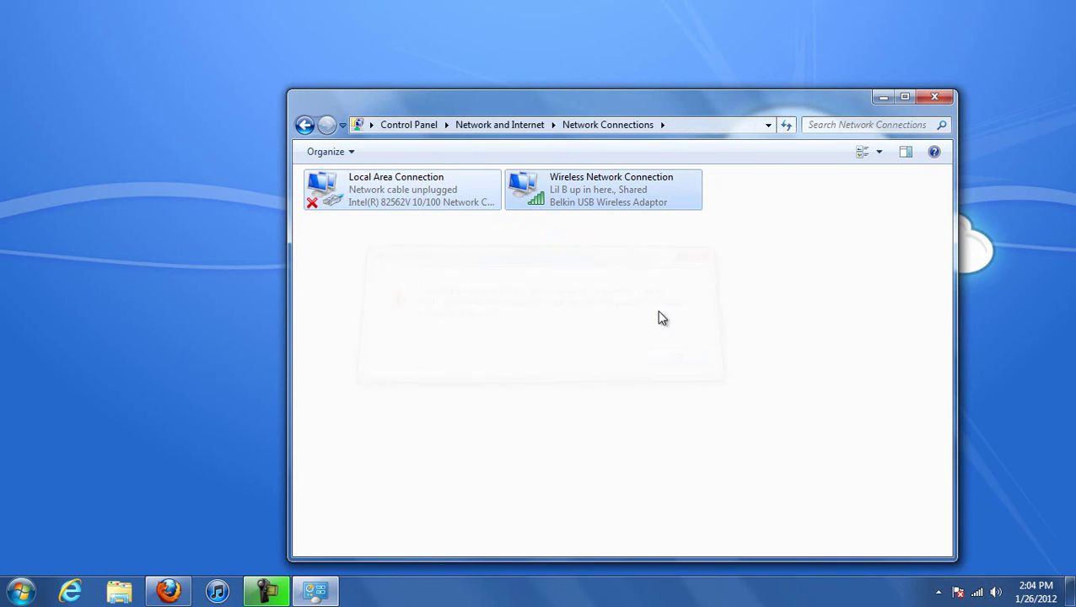
left_click(593, 206)
- Uncheck 'Allow other network users to connect' in Wireless Network Connection Properties and confirm
right_click(594, 202)
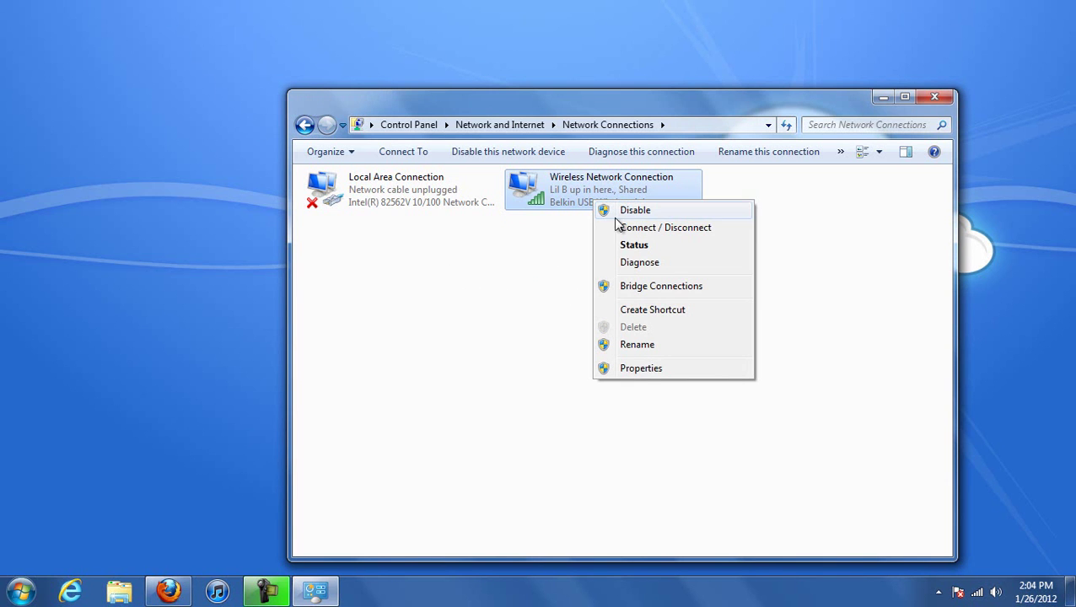
left_click(638, 369)
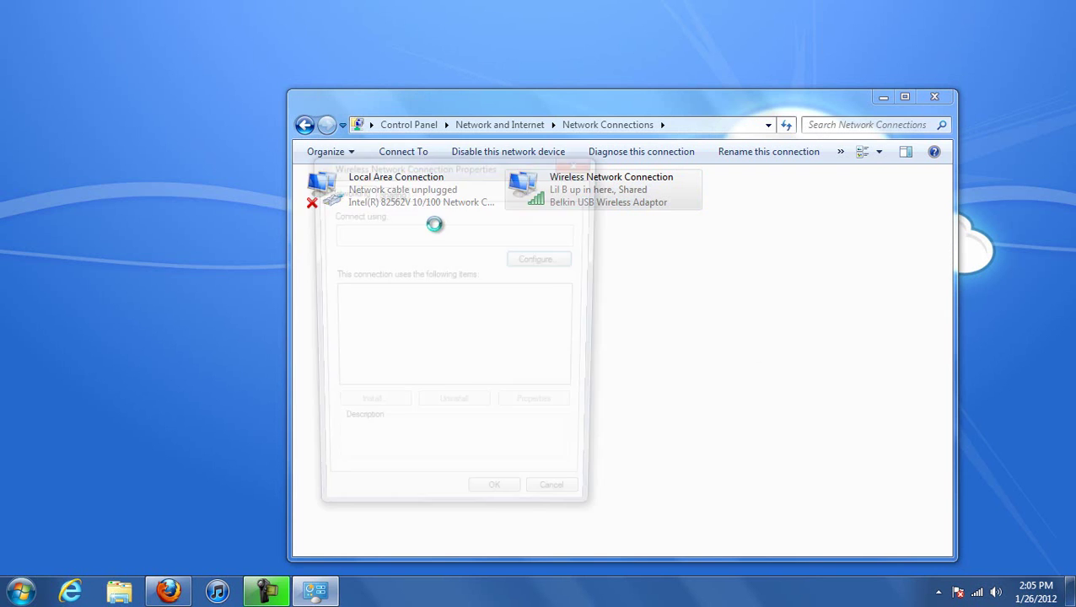
left_click(387, 192)
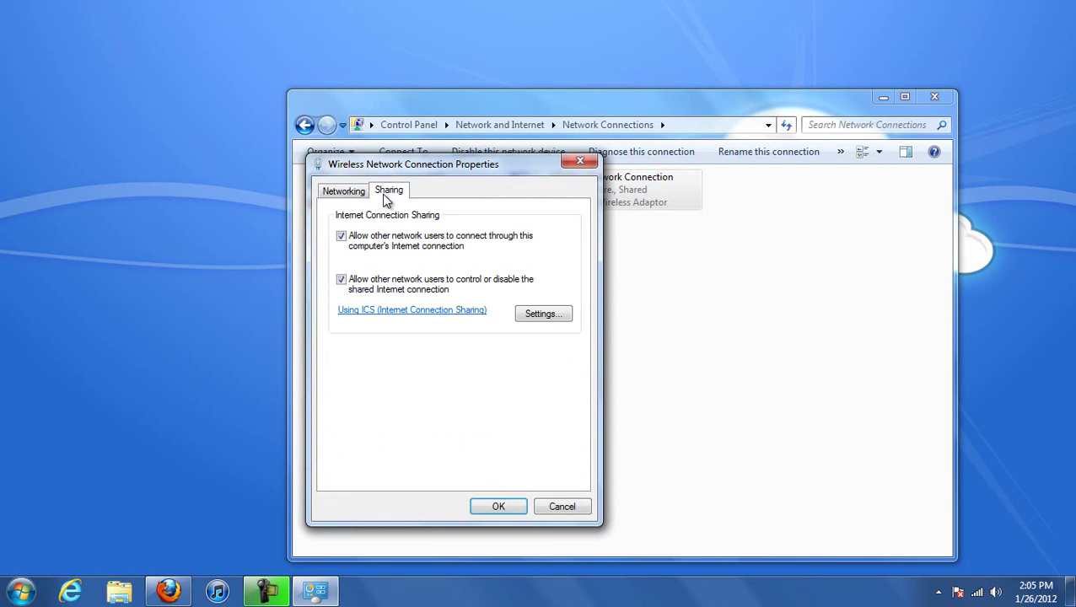
left_click(340, 236)
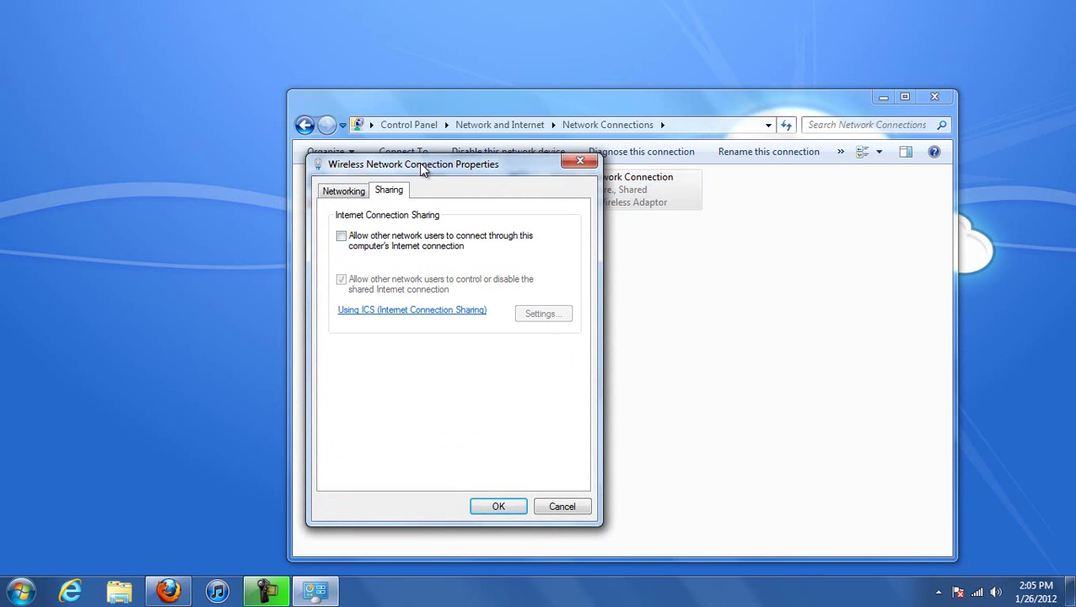
left_click_drag(423, 168, 722, 170)
left_click(665, 192)
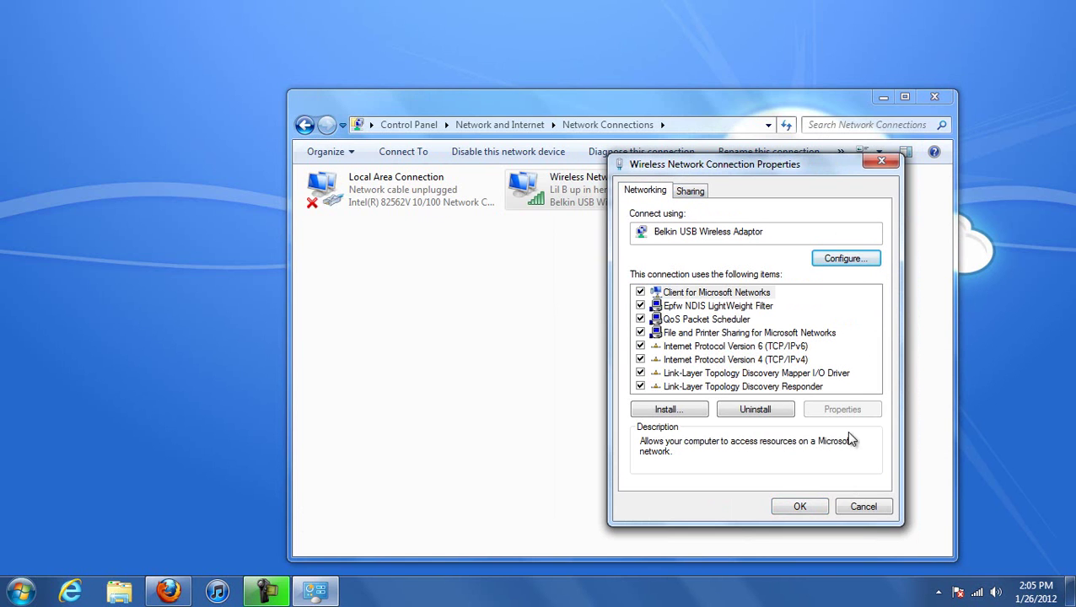
left_click(805, 505)
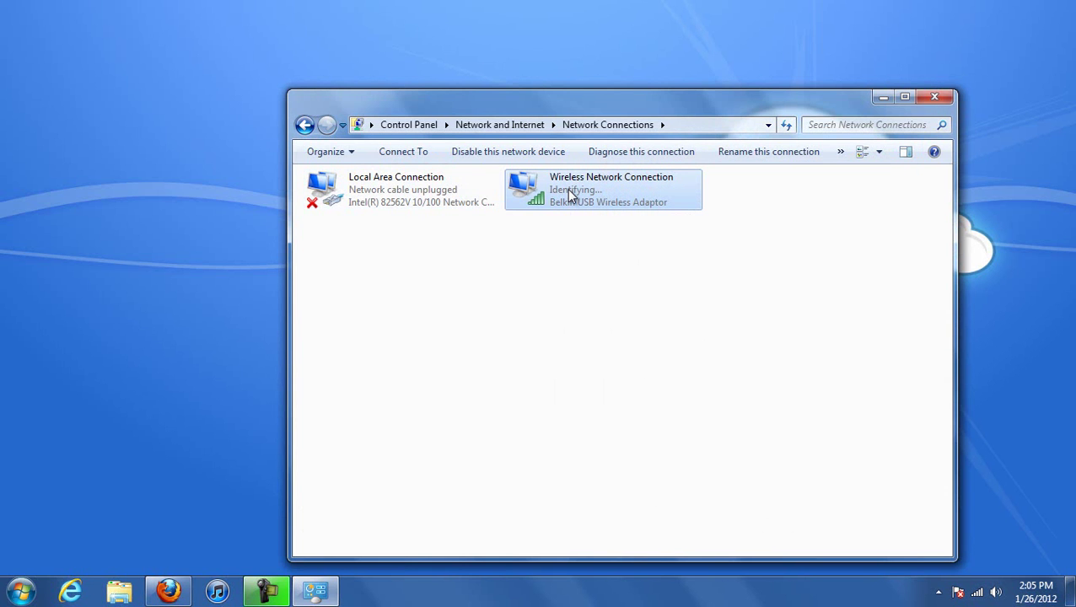
- Bridge Local Area Connection with Wireless Network Connection, then clear the selection
left_click(444, 190, "ctrl")
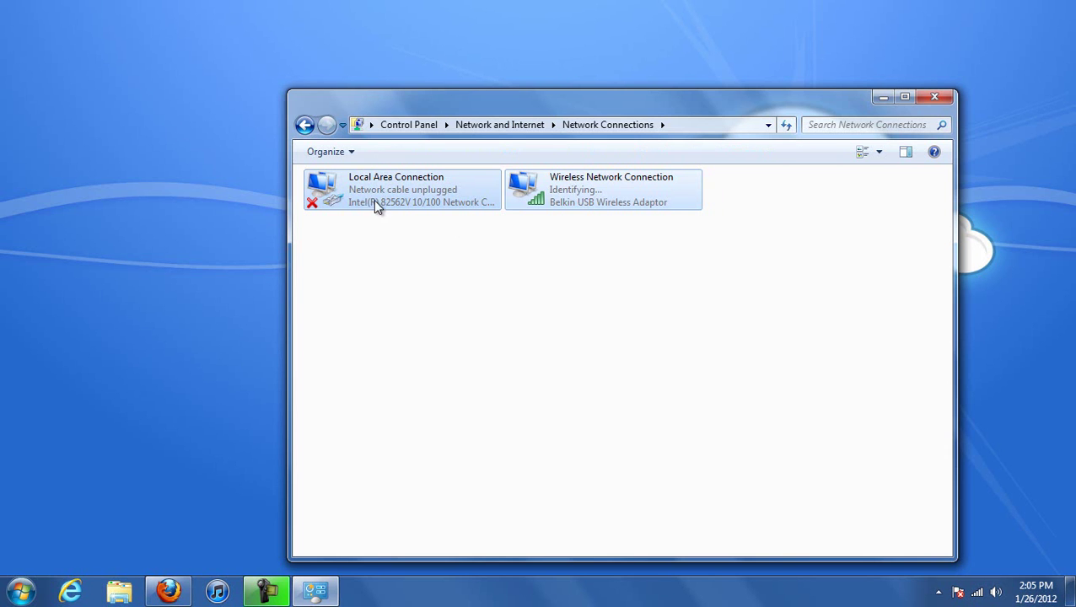
right_click(599, 199)
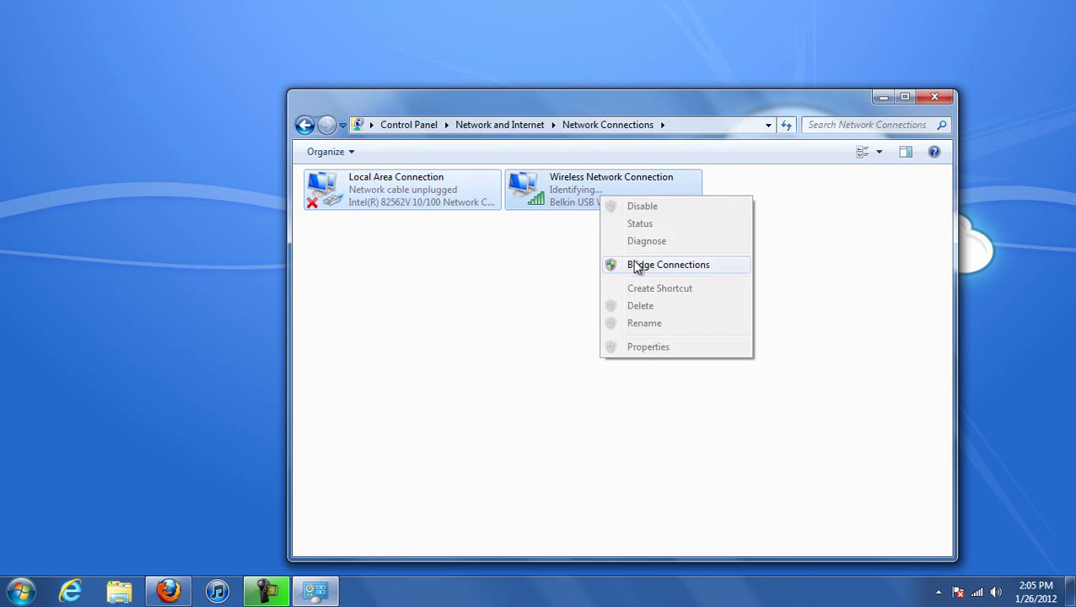
left_click(639, 265)
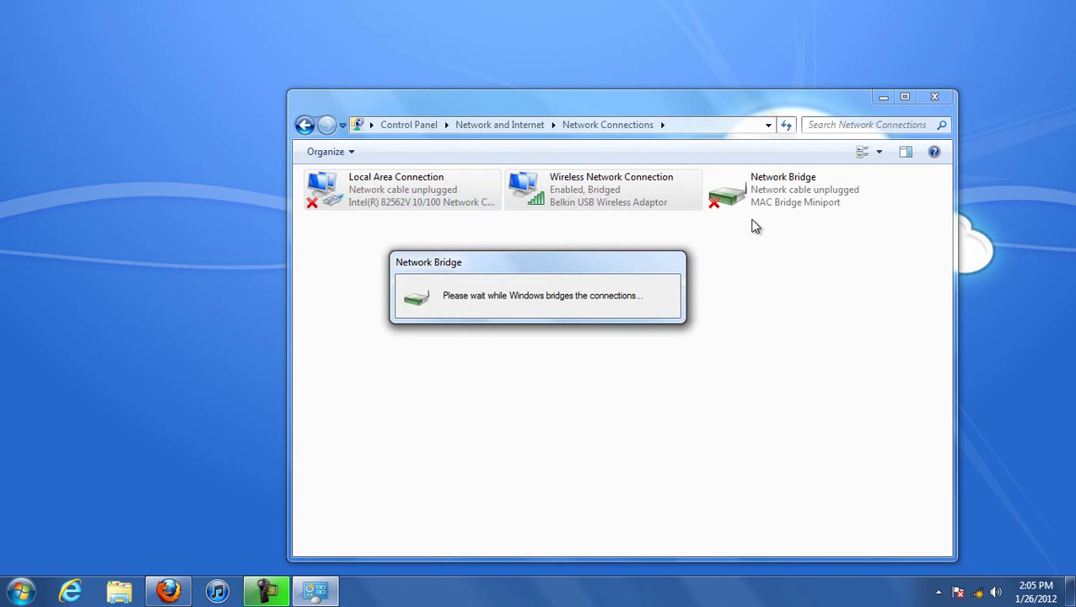
left_click(603, 270)
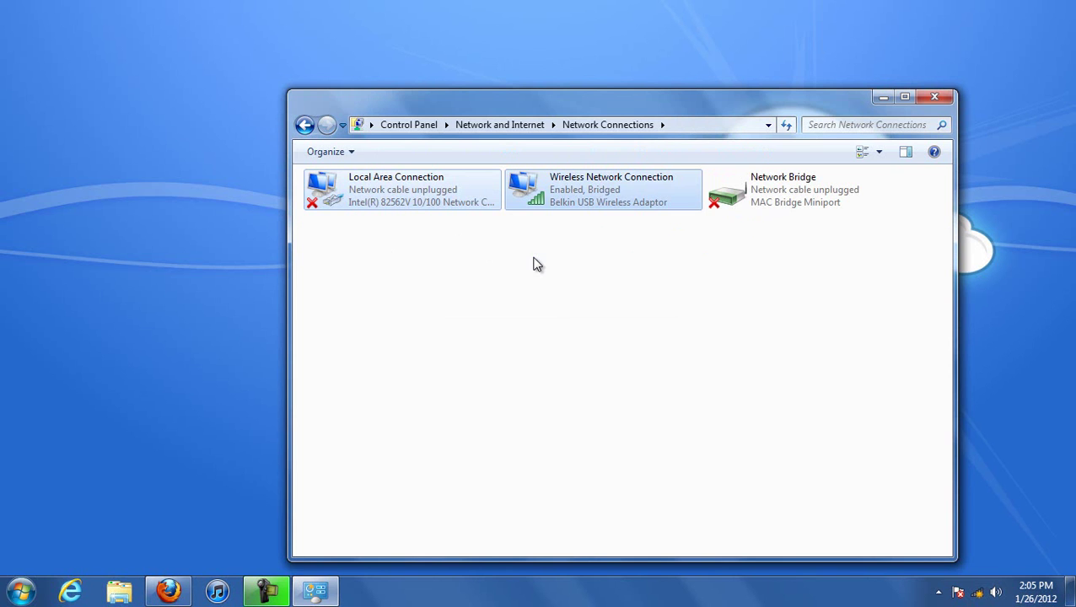
left_click(723, 303)
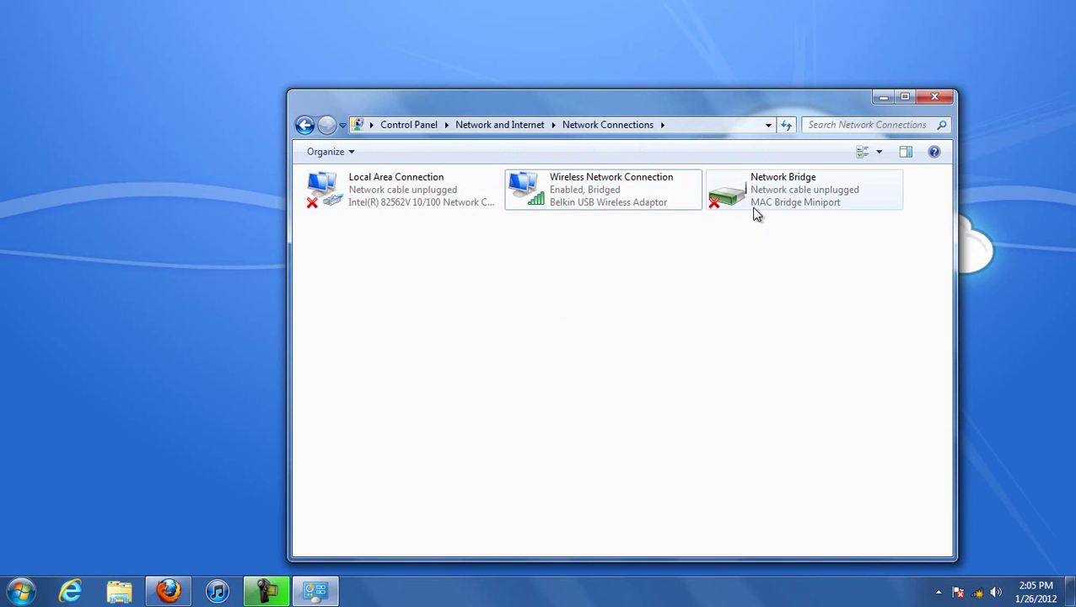
left_click(978, 594)
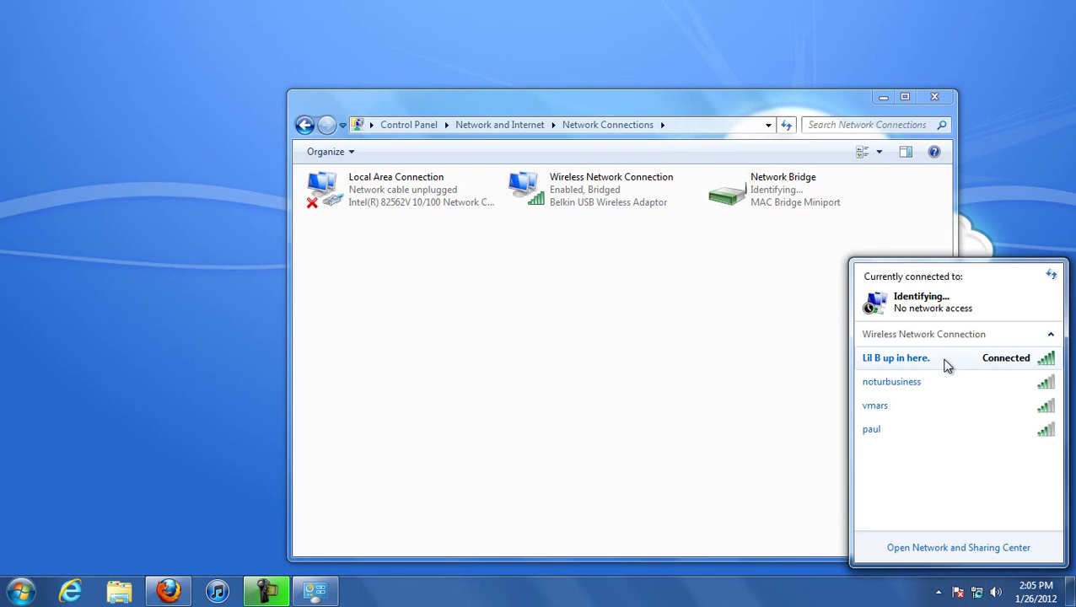
left_click(722, 365)
left_click(753, 202)
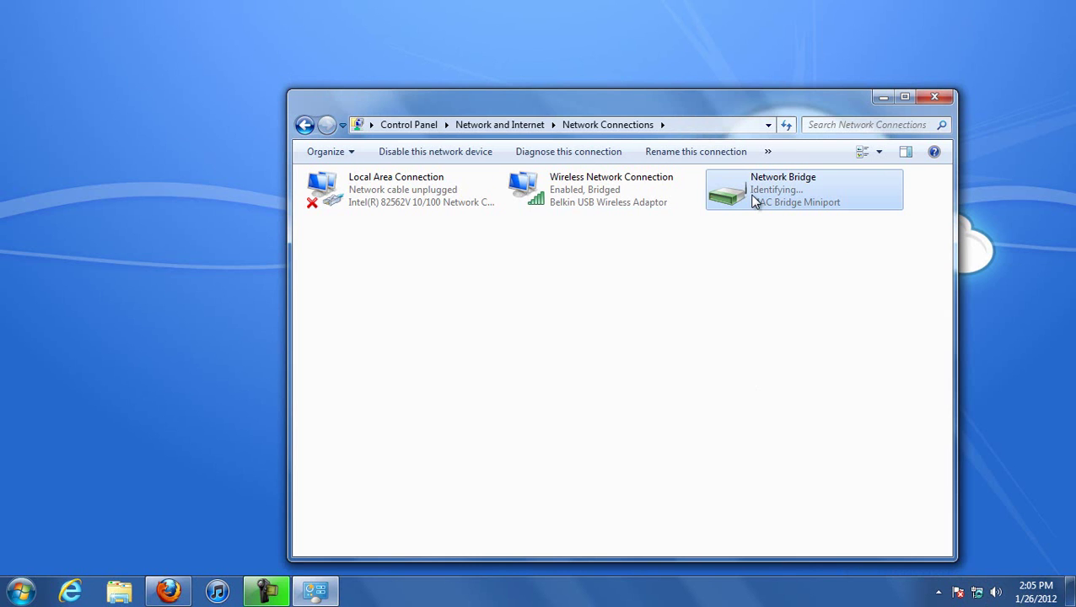
left_click(975, 593)
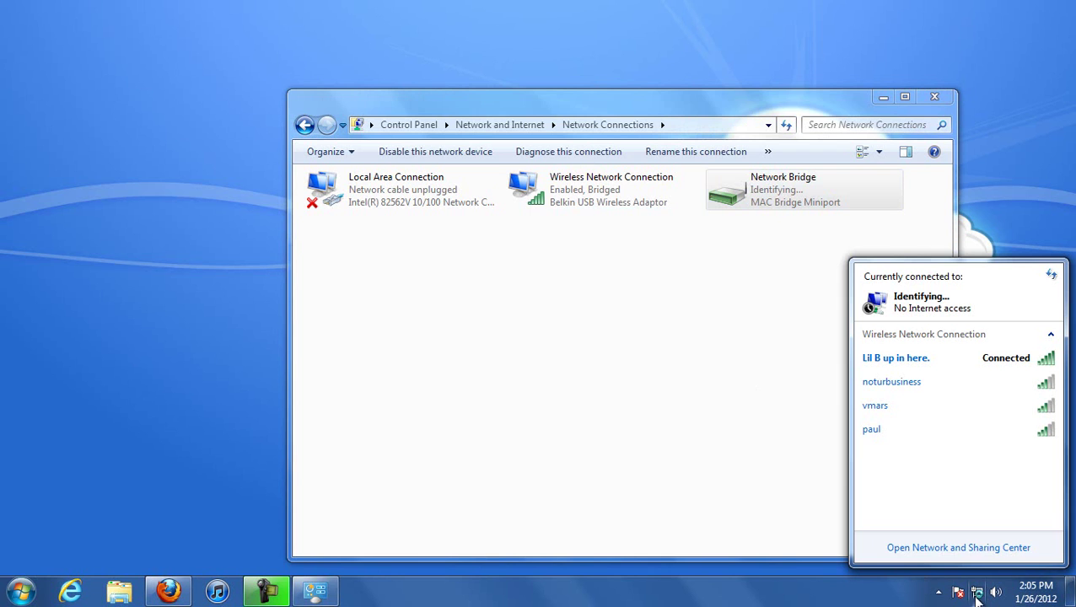
left_click(793, 417)
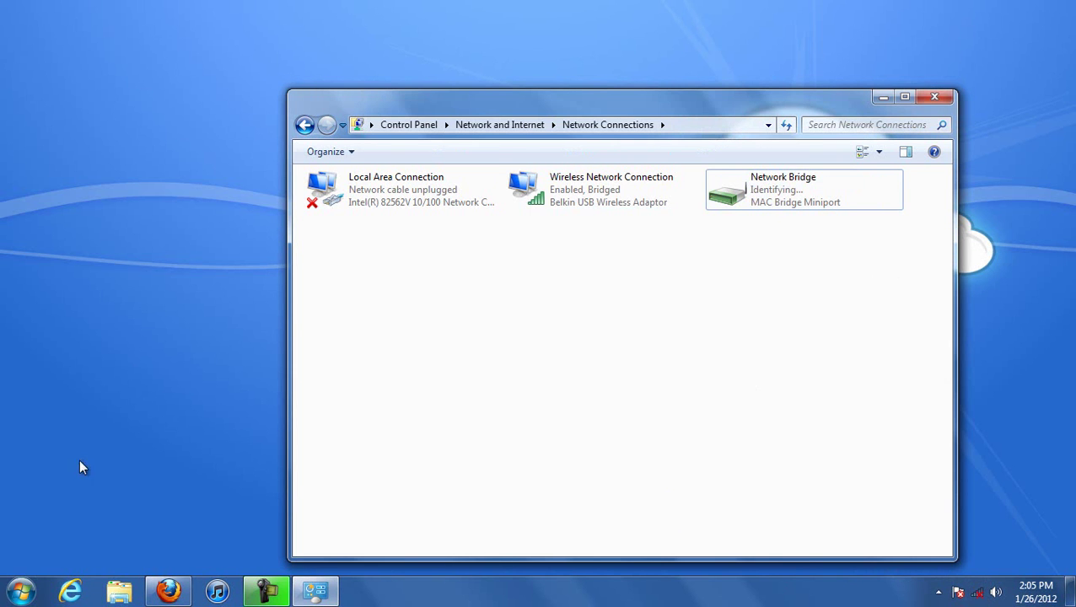
- Check in the tray network flyout that the network now has internet access
mouse_move(984, 596)
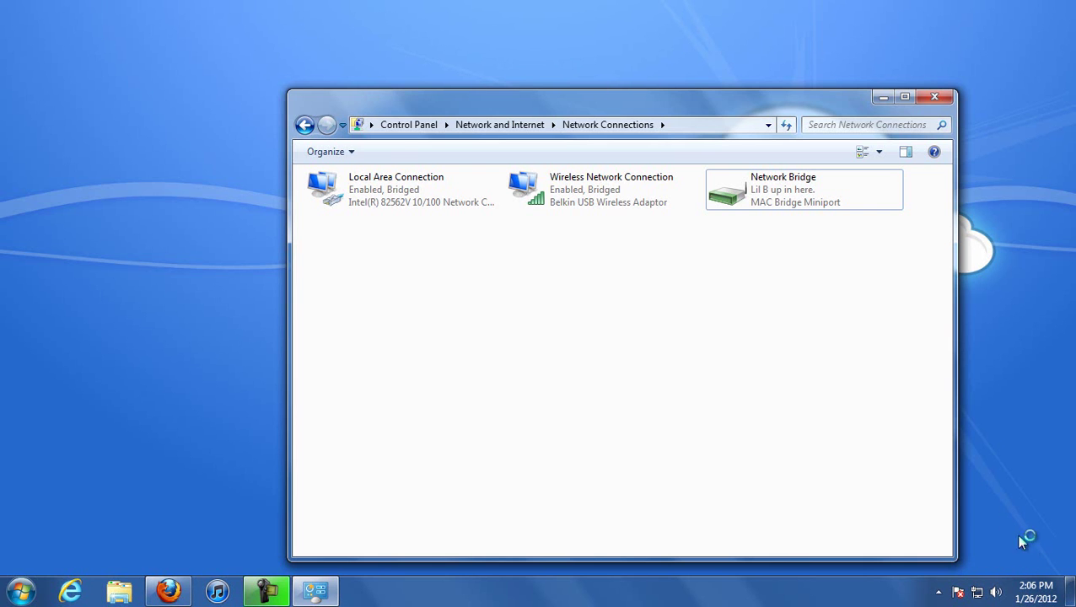
left_click(978, 596)
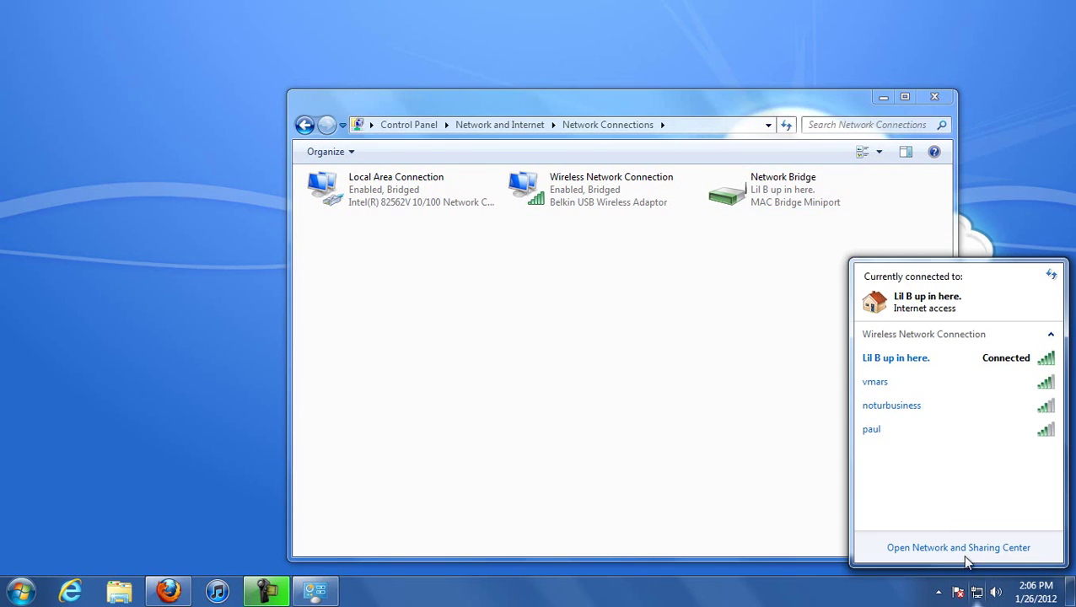
left_click(979, 597)
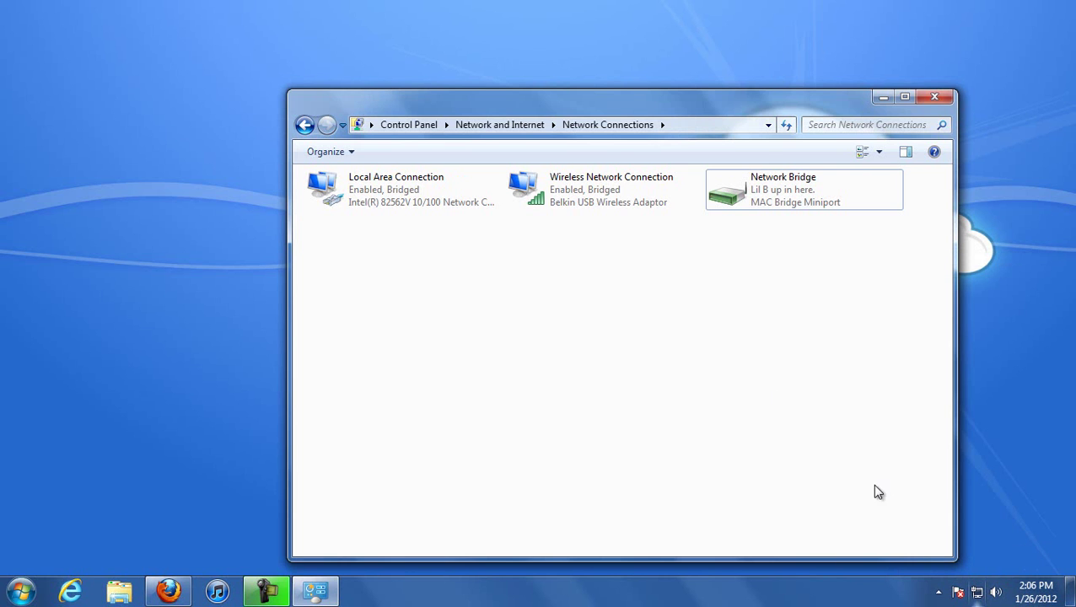
- Select Network Bridge, Wireless and Local Area connections to verify their Enabled, Bridged status
left_click(768, 197)
left_click(657, 201)
left_click(403, 195)
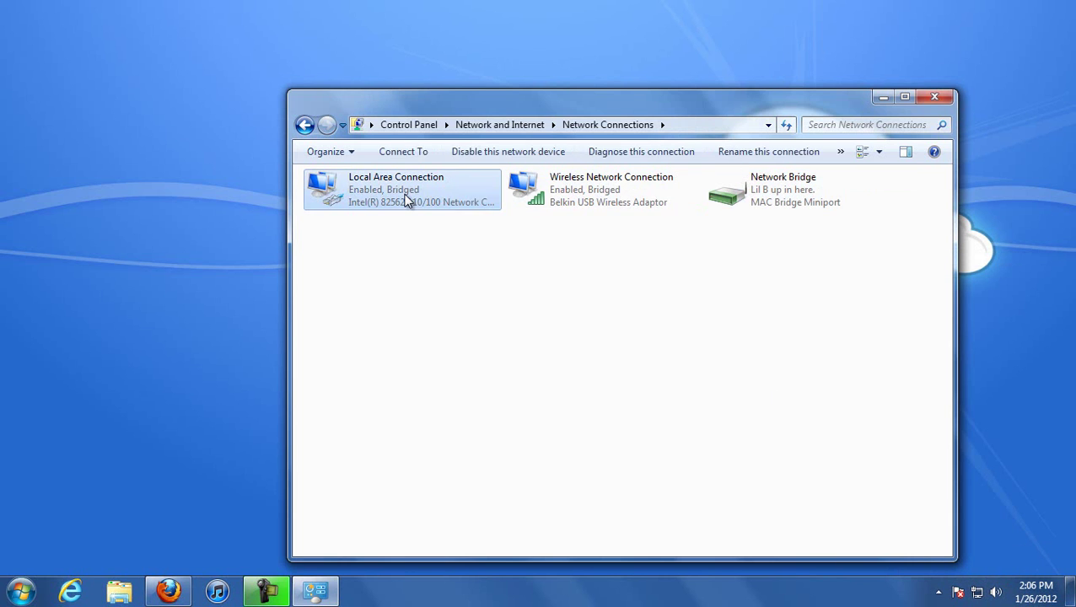
left_click(771, 203)
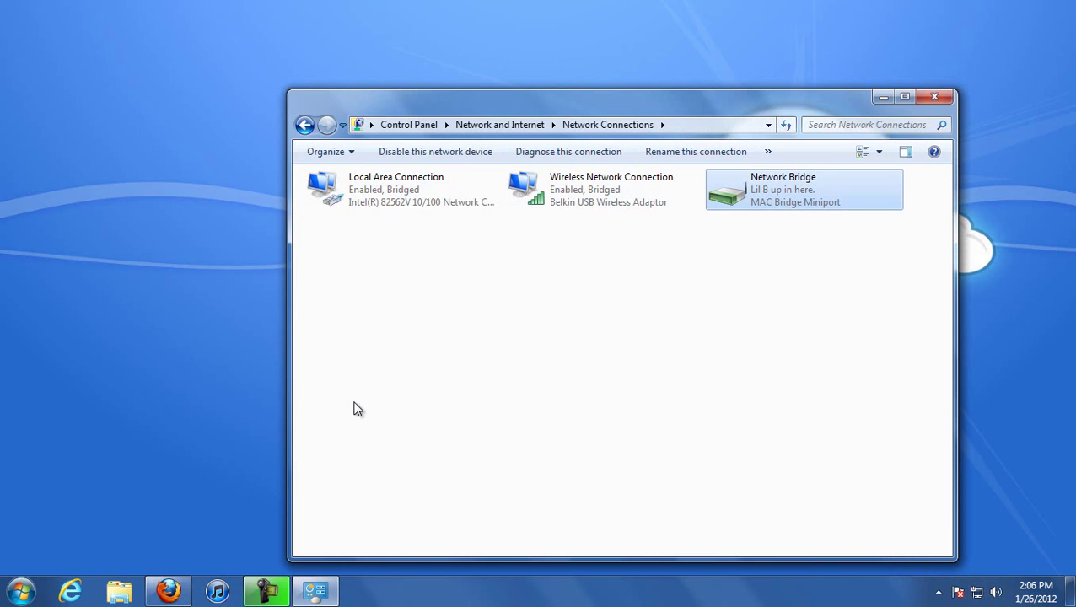